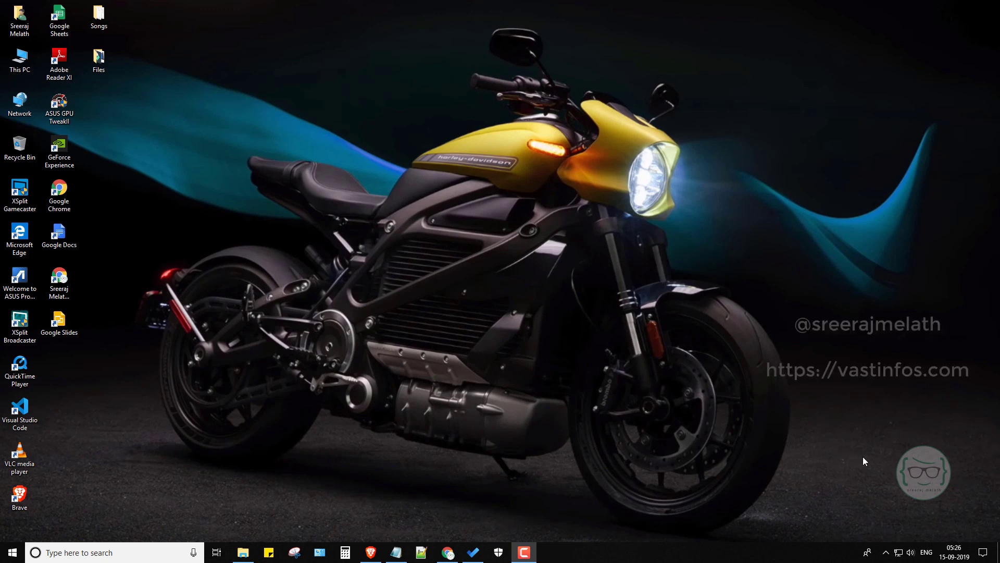
- Go from the taskbar network status to the Ethernet page of Network & Internet settings
click(901, 557)
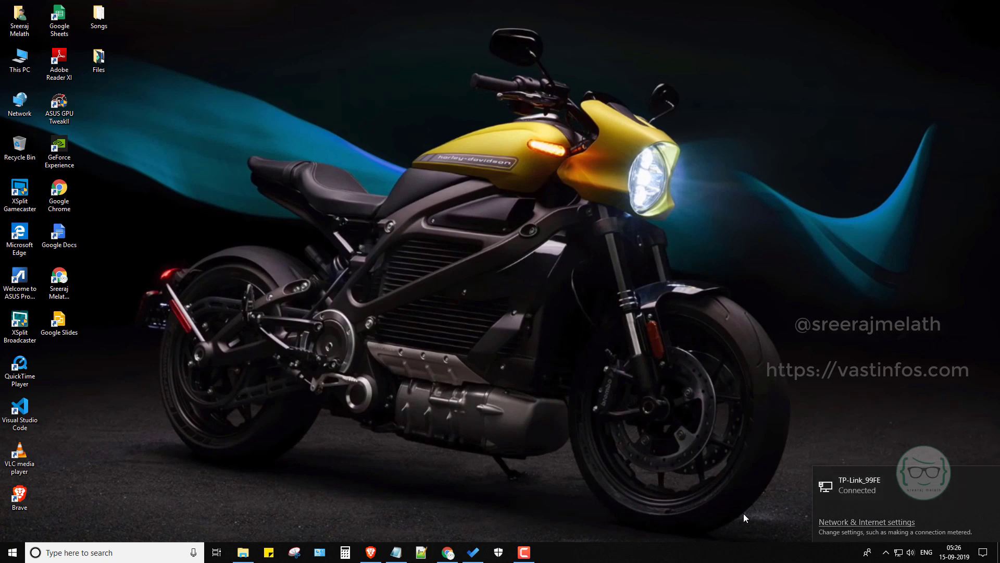
click(906, 527)
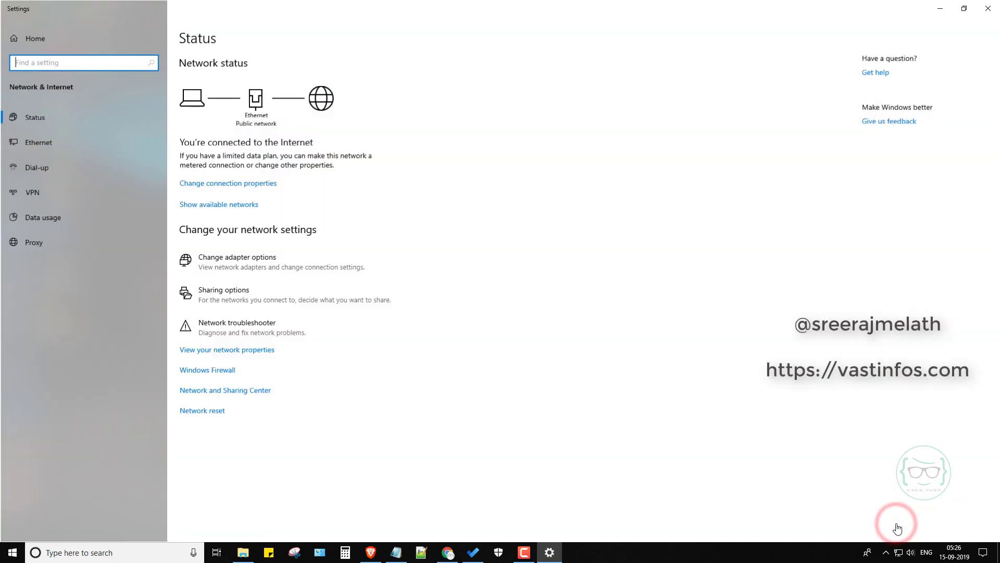
click(71, 144)
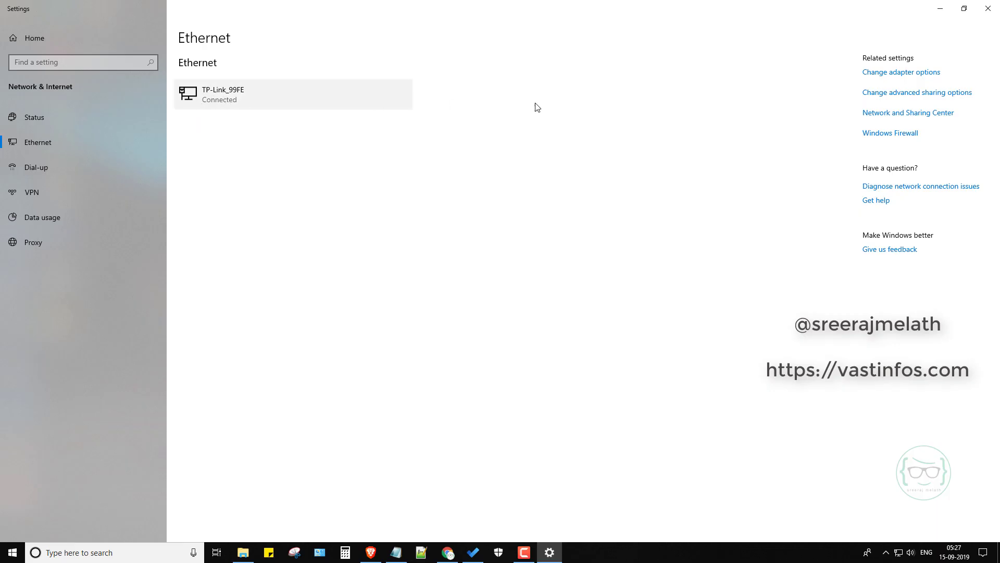
- Disable the Ethernet adapter in Network Connections, then minimize that window and close Settings
click(919, 78)
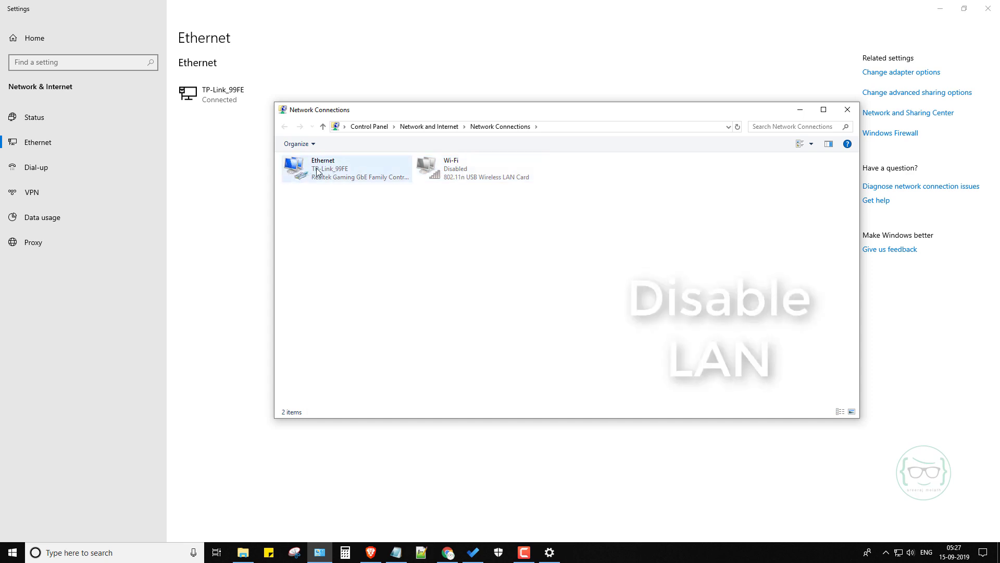
right_click(332, 168)
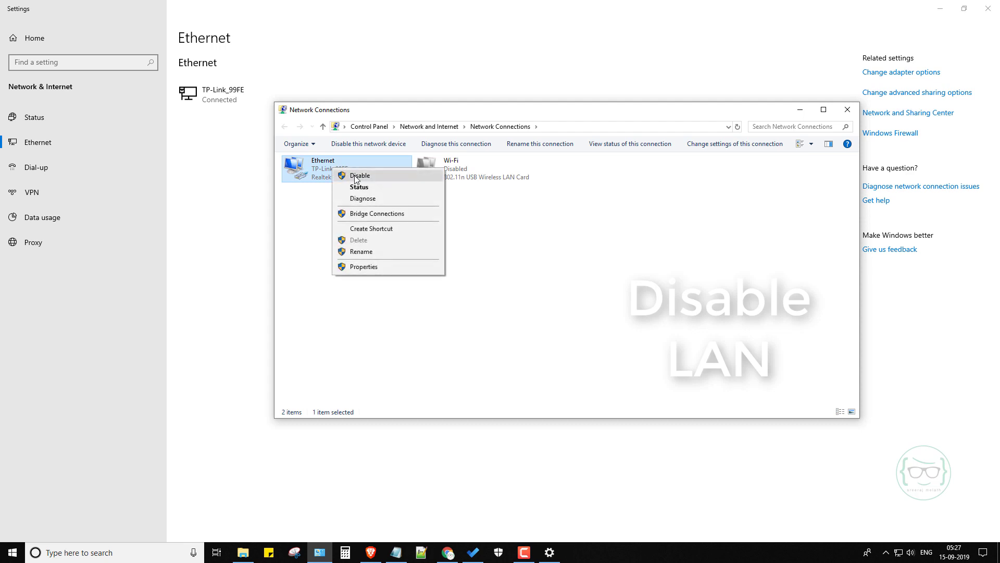
click(354, 177)
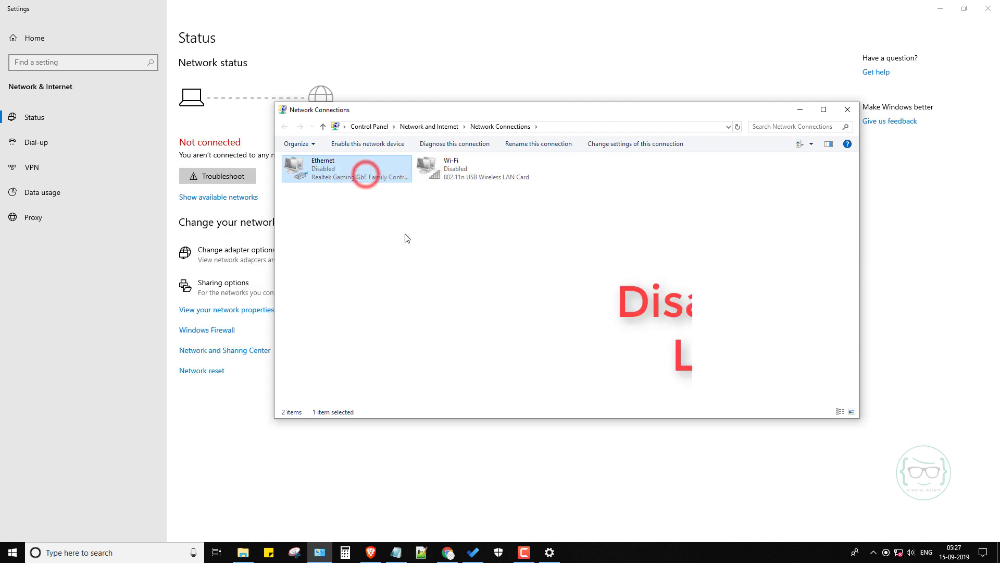
click(801, 109)
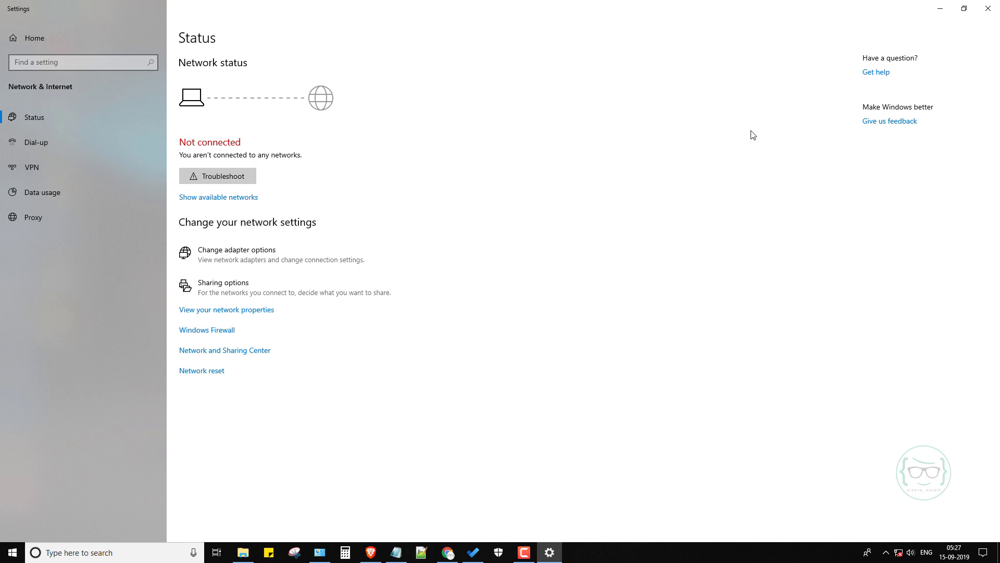
click(989, 8)
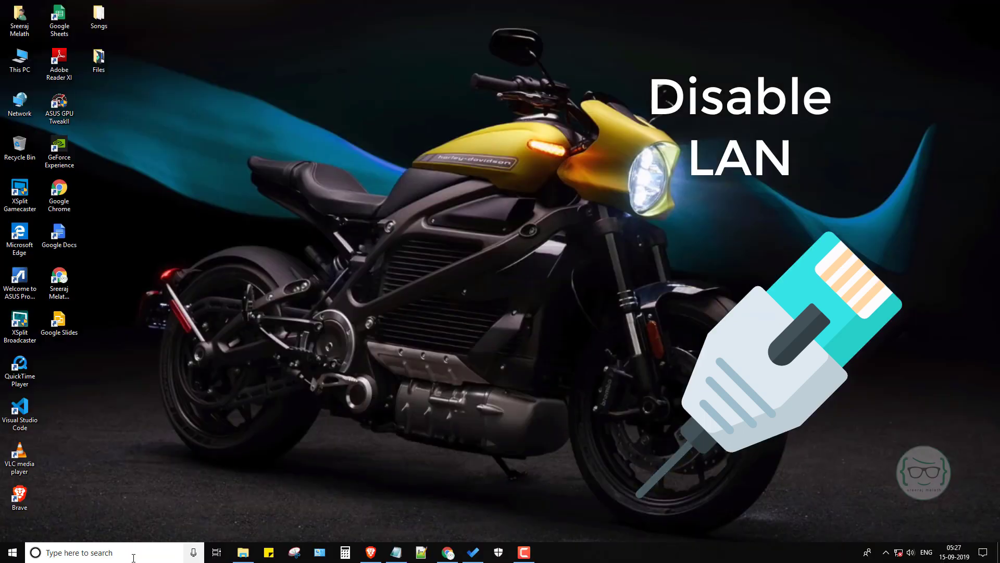
- Search the taskbar for 'cont' and launch Control Panel from the results
click(133, 553)
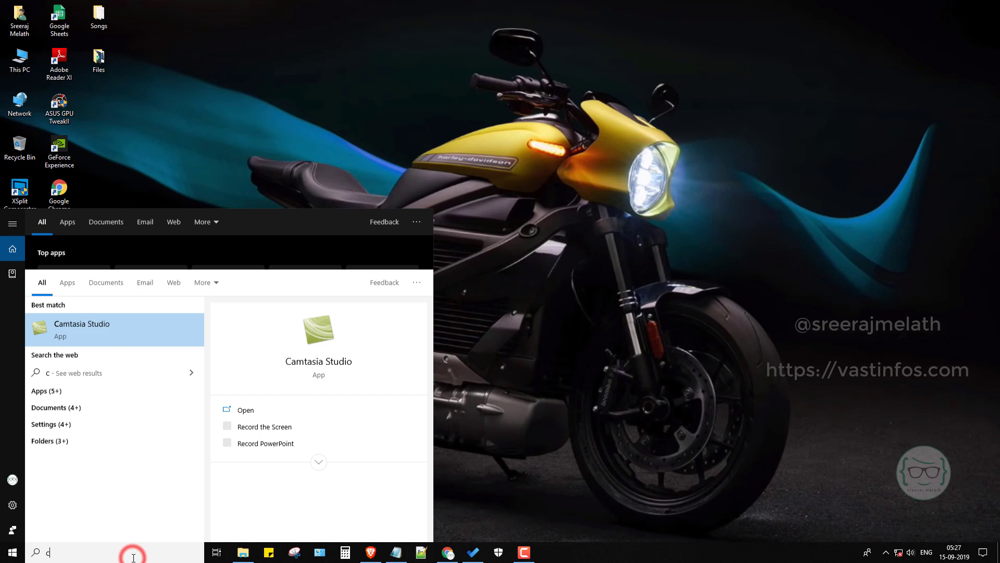
text(cont)
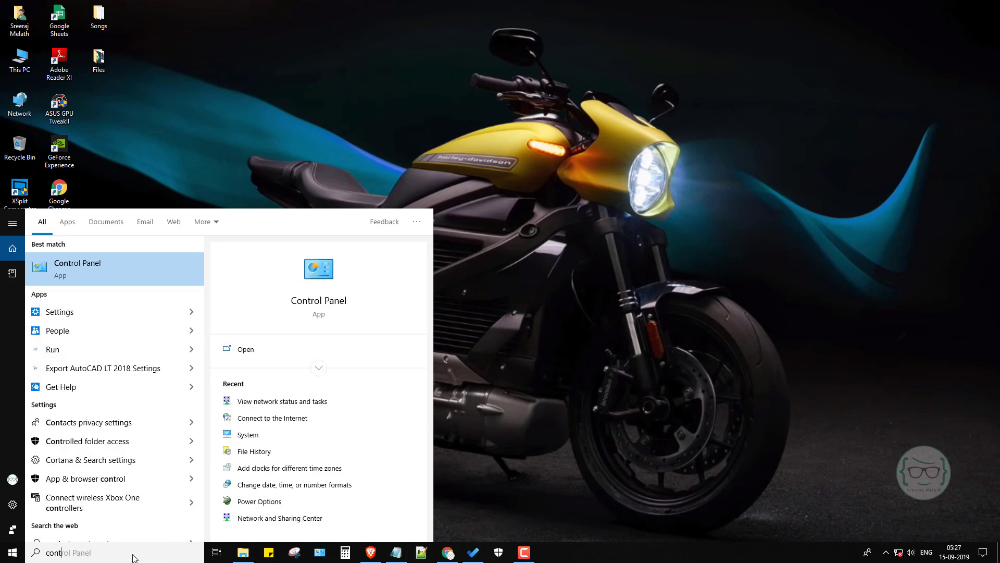
click(76, 270)
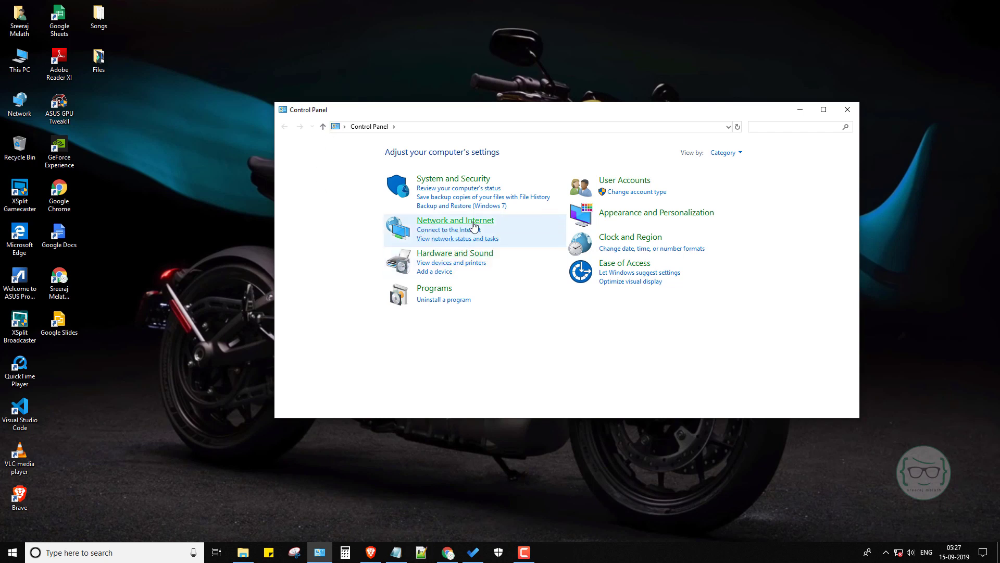
- Re-enable the Ethernet adapter via Network status and tasks, then Change adapter settings
click(460, 240)
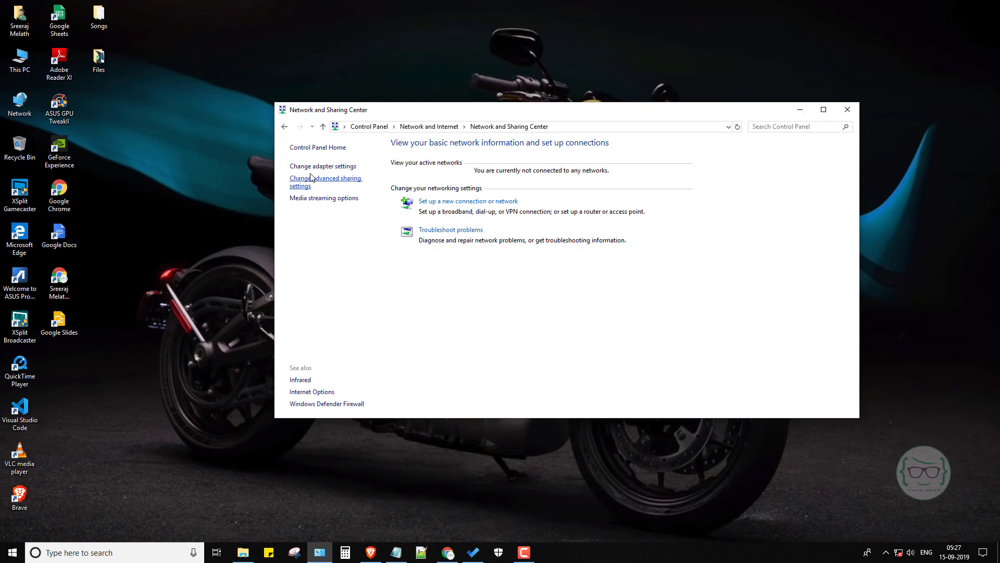
click(338, 168)
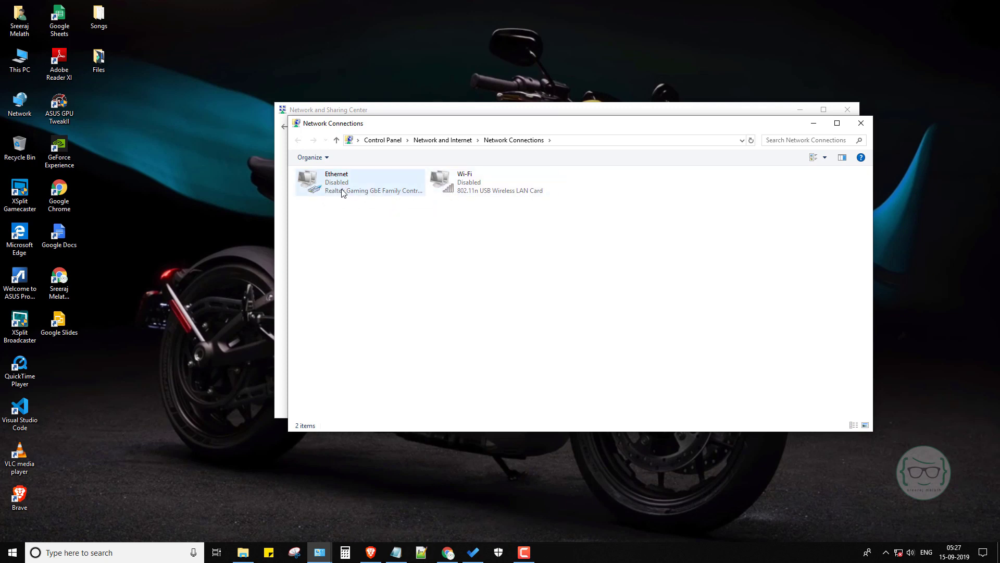
click(341, 189)
right_click(342, 189)
click(357, 197)
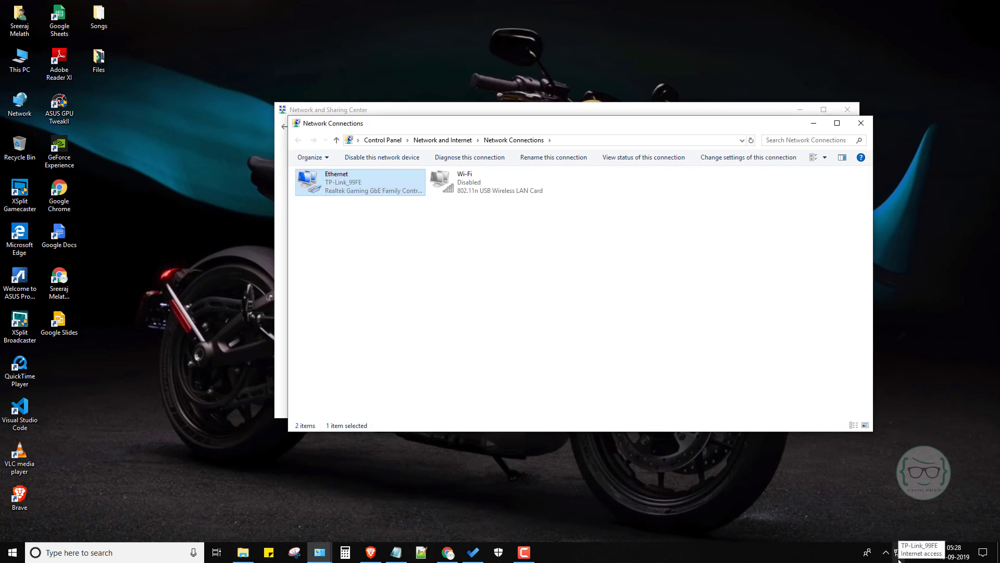
- Search 'google' in the Brave browser
click(370, 553)
text(google)
key(Return)
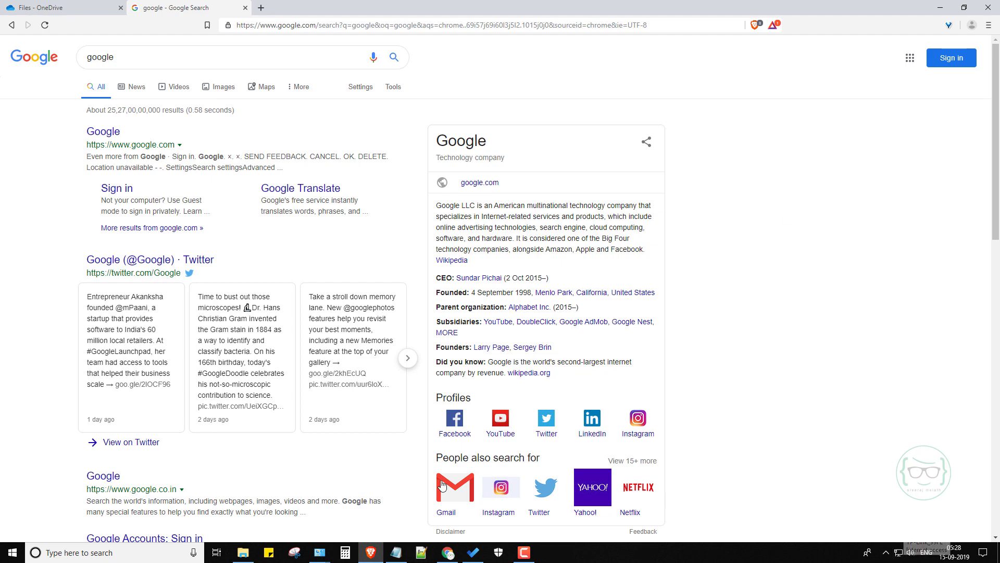
mouse_move(320, 552)
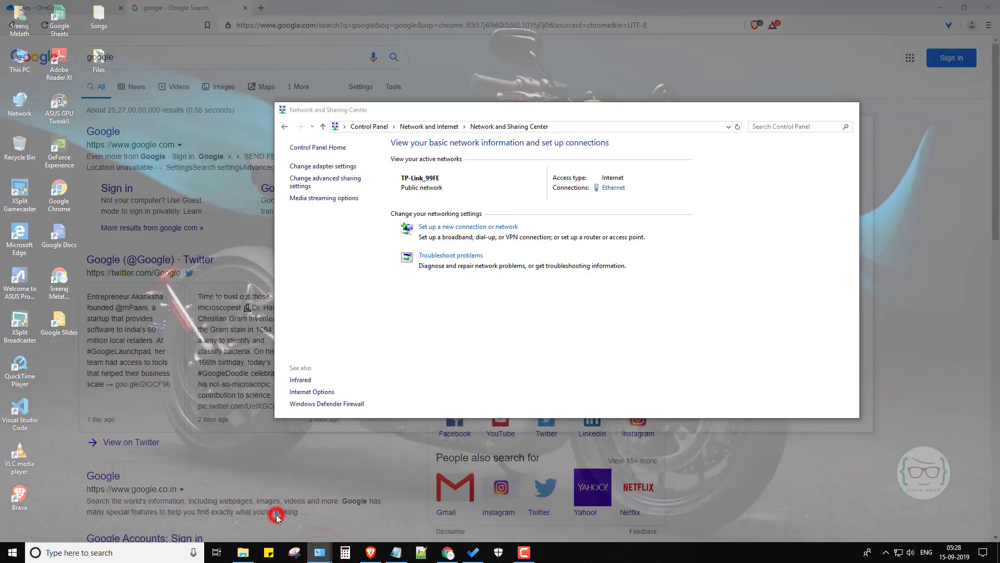
- Disable the Ethernet adapter again from the Network Connections list
click(276, 513)
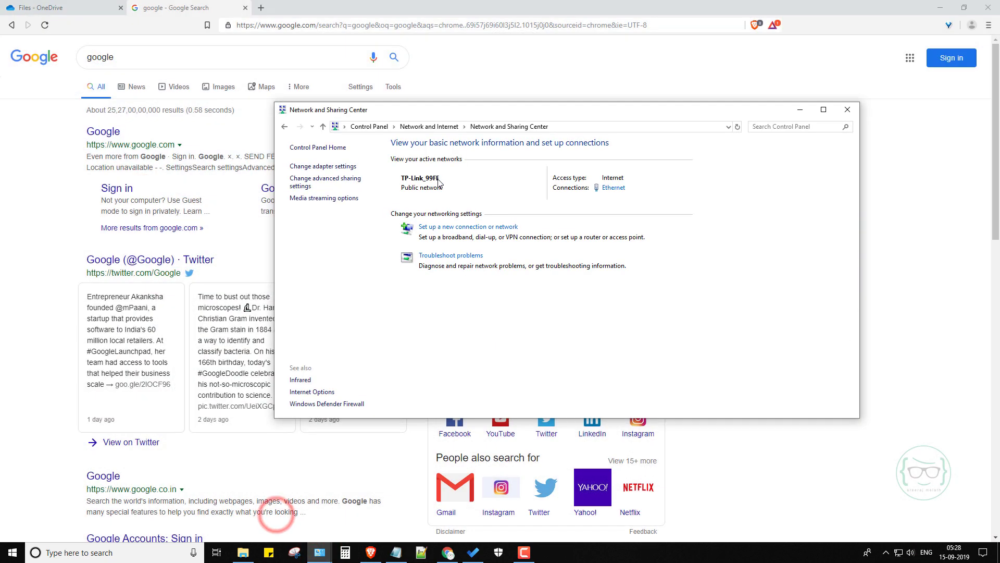
click(327, 168)
right_click(354, 181)
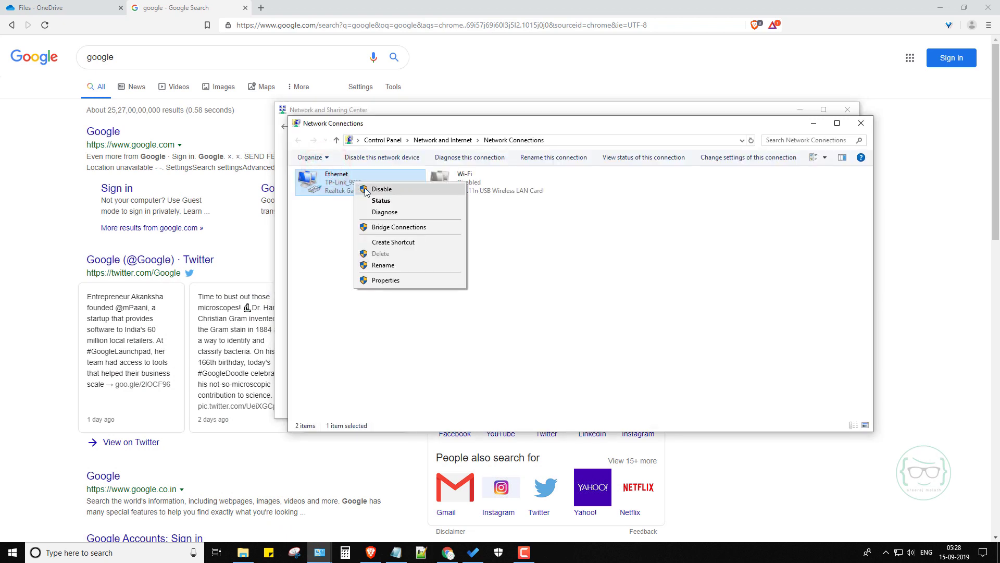
click(365, 191)
- Reload the Google results in Brave to see No internet, then minimize Brave
click(3, 214)
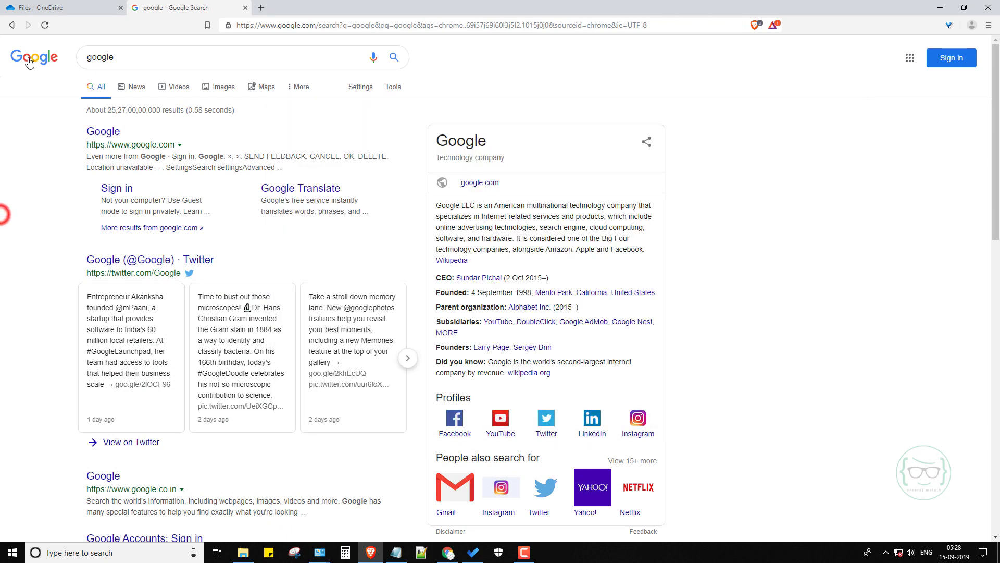
click(45, 25)
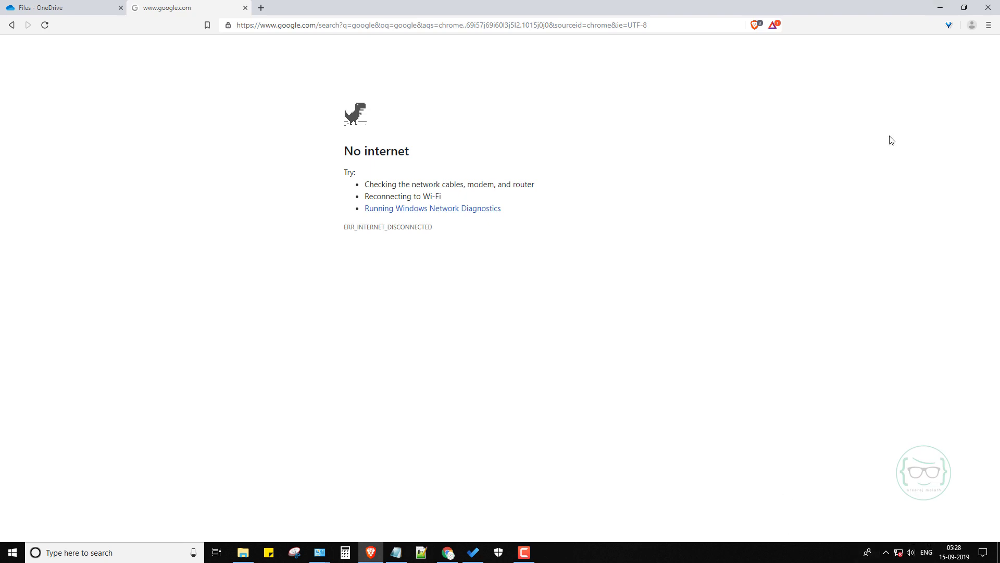
click(944, 13)
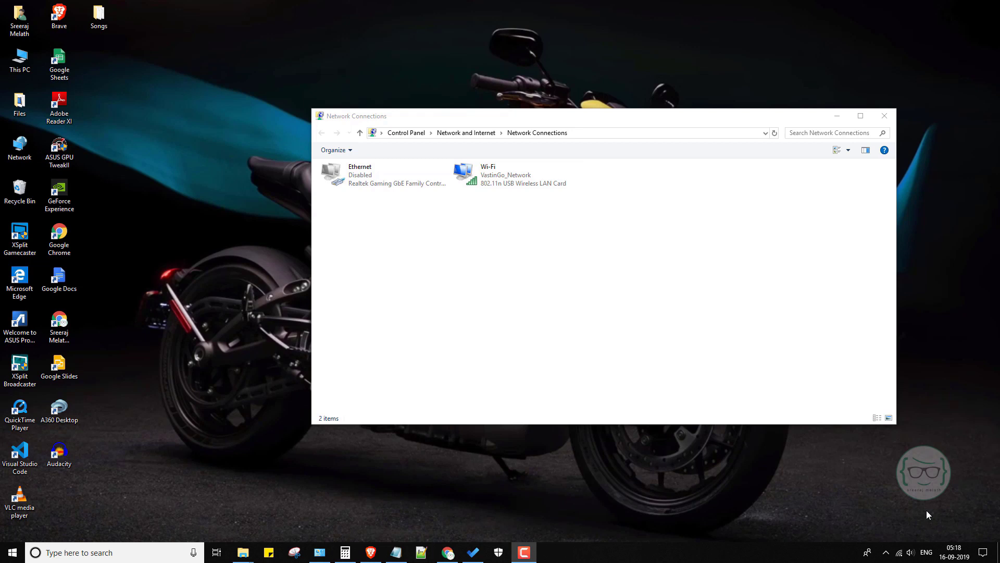
- Disconnect from VastinGo_Network in the taskbar network flyout, then reconnect to it
click(900, 552)
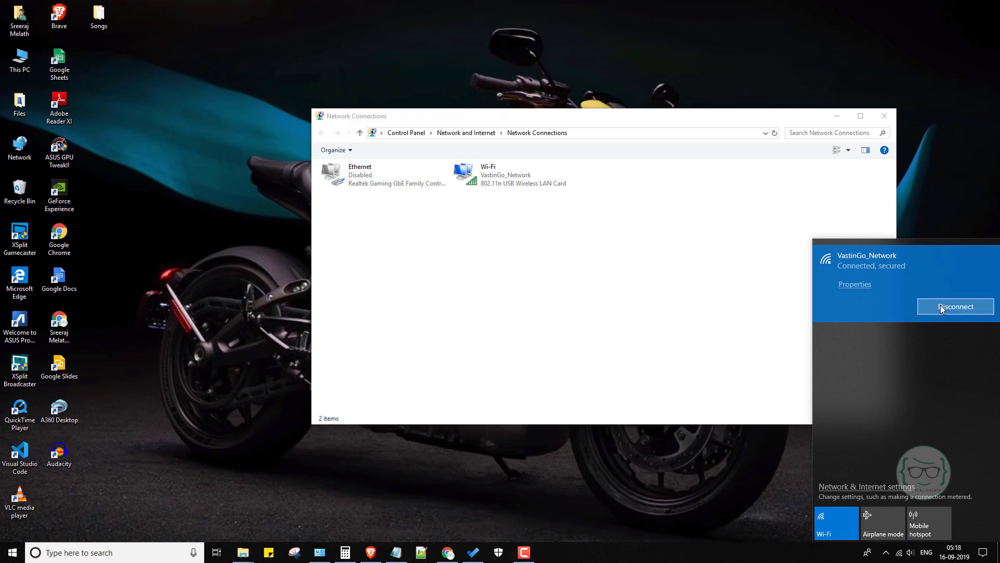
click(958, 307)
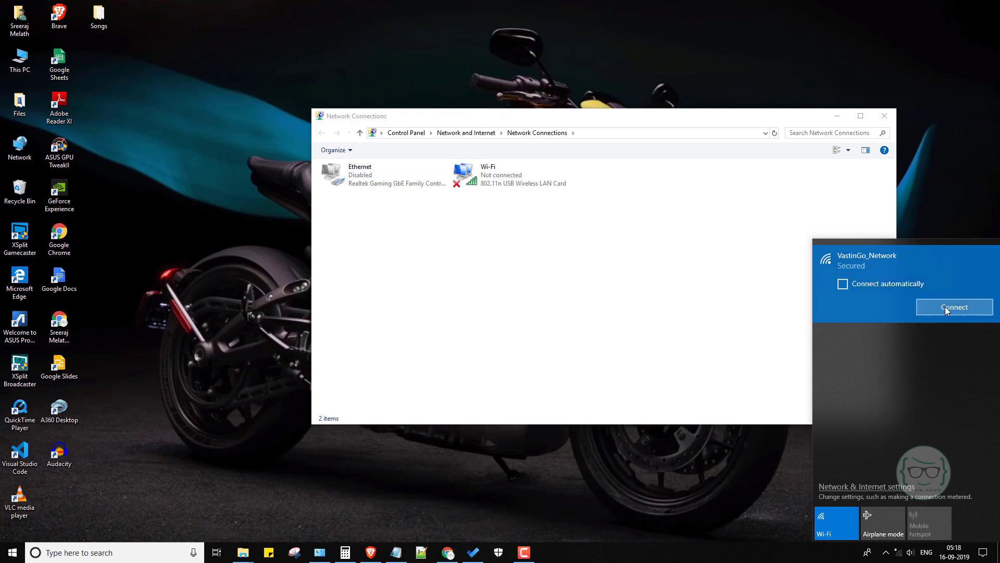
click(949, 308)
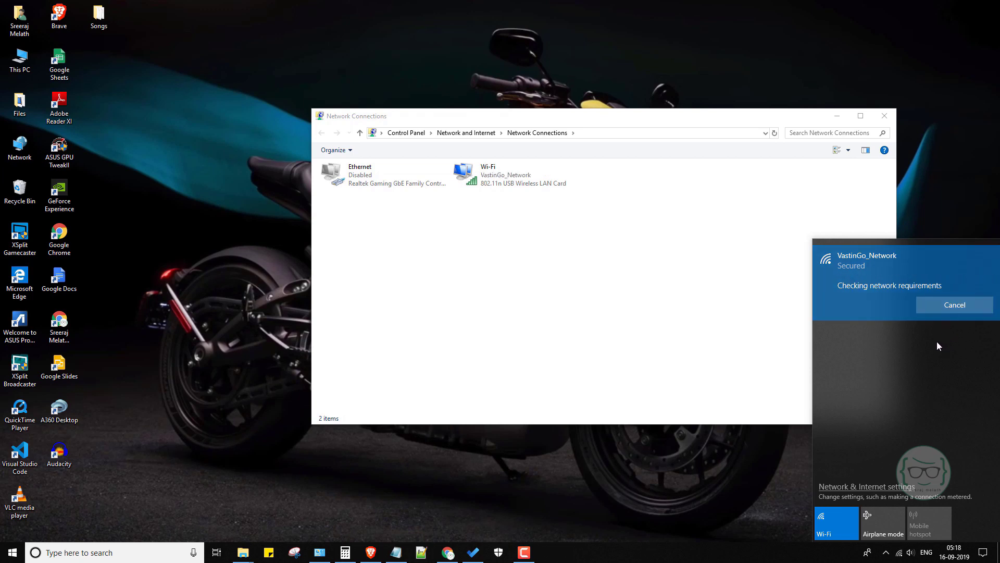
- Toggle Wi-Fi off and on in Settings' Wi-Fi page, then minimize Settings
right_click(901, 555)
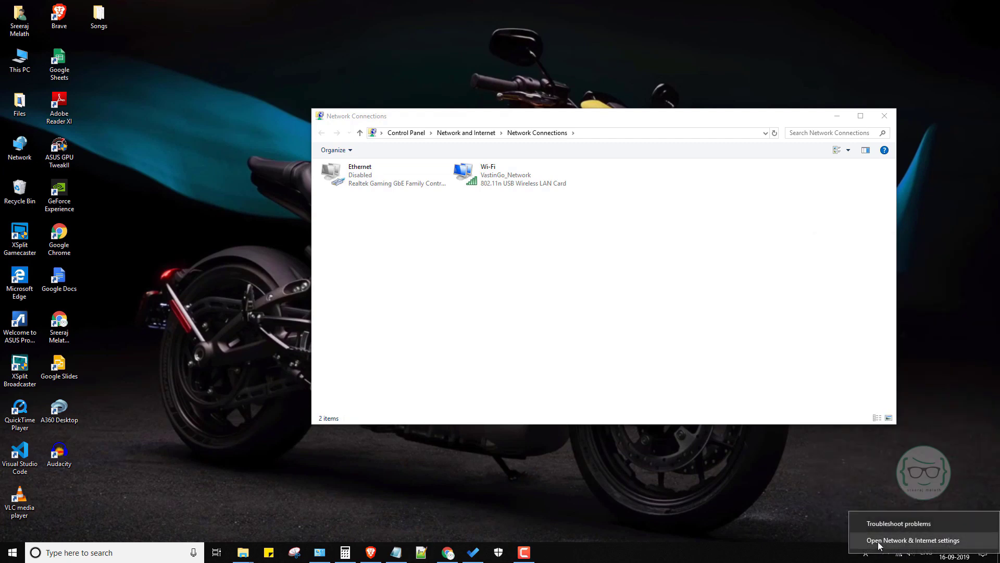
click(940, 541)
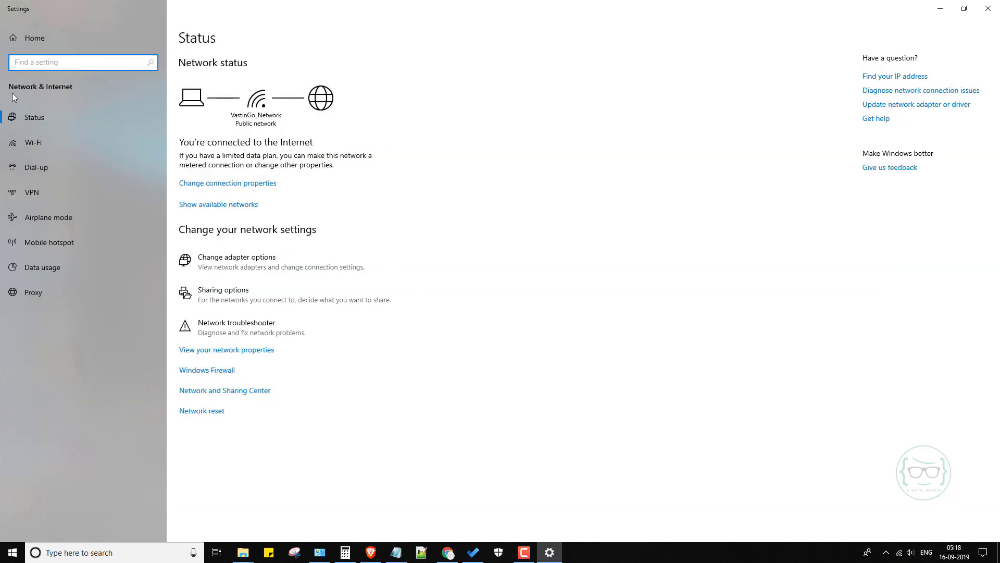
click(44, 146)
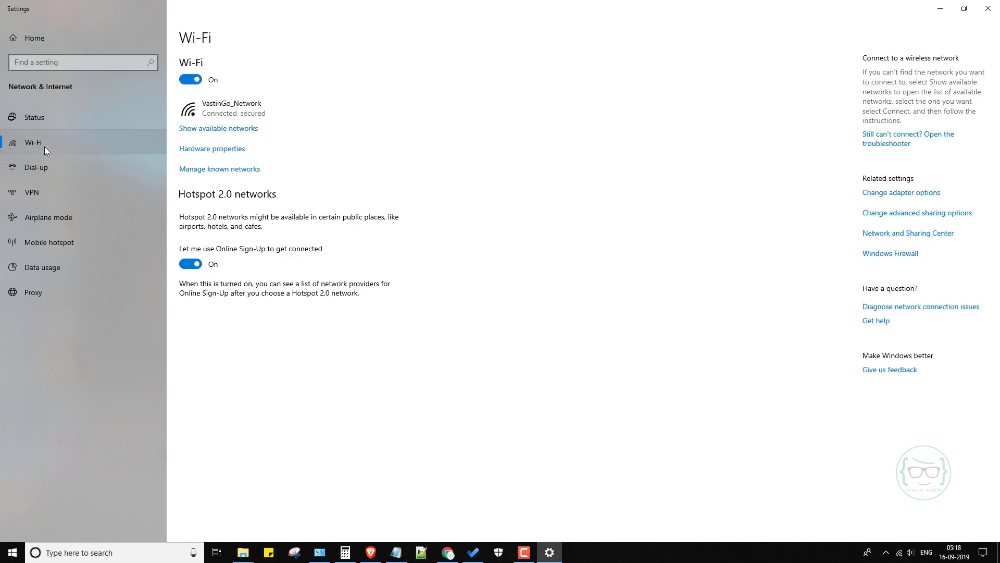
click(192, 79)
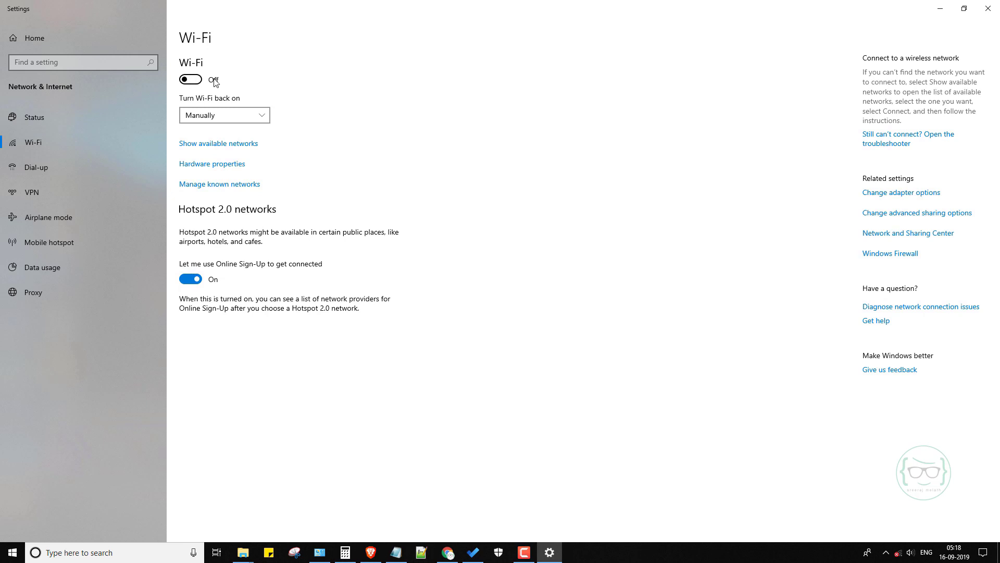
click(215, 82)
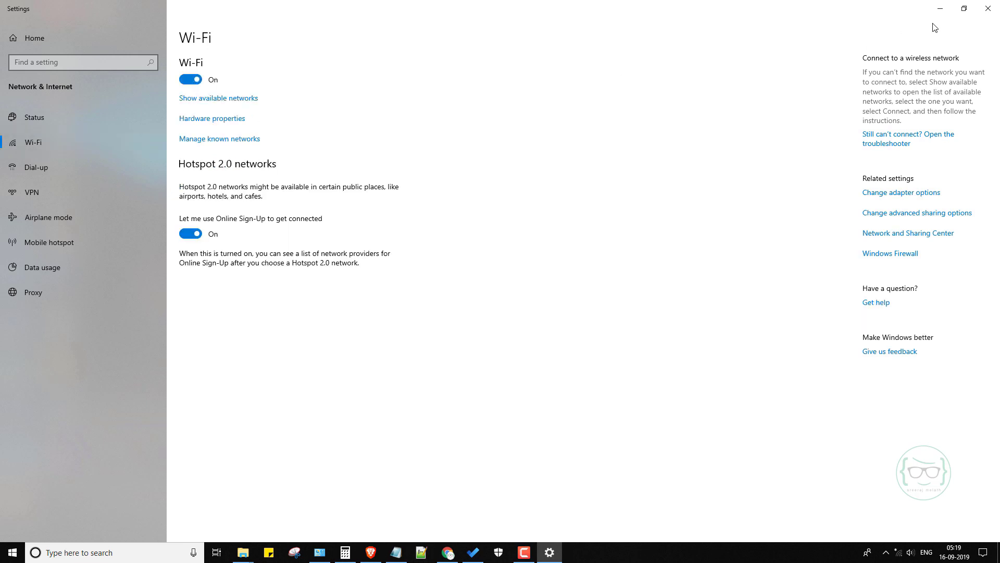
click(941, 8)
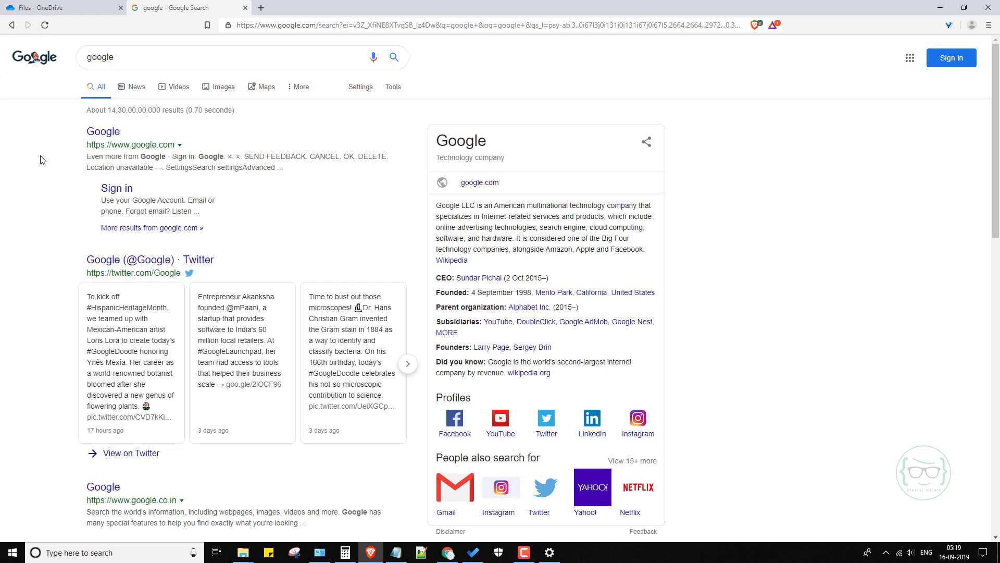
- Disable the Wi-Fi adapter in Network Connections and reload Brave to show No internet
click(320, 552)
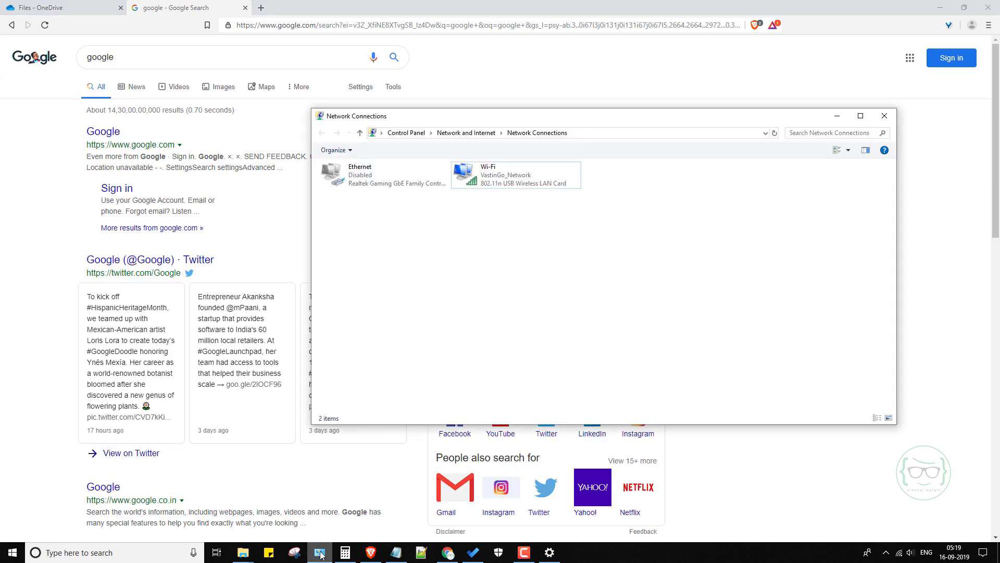
right_click(504, 177)
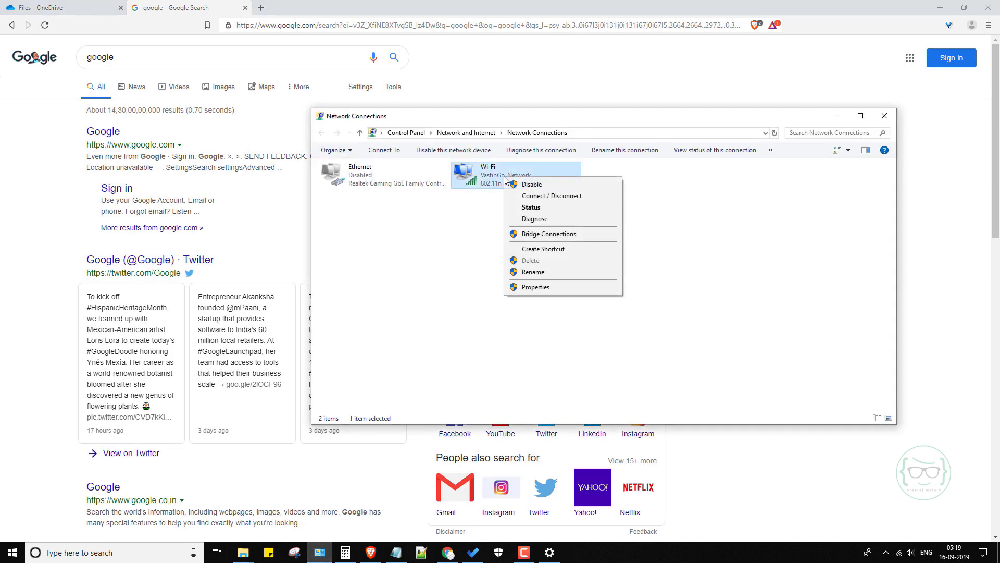
click(532, 184)
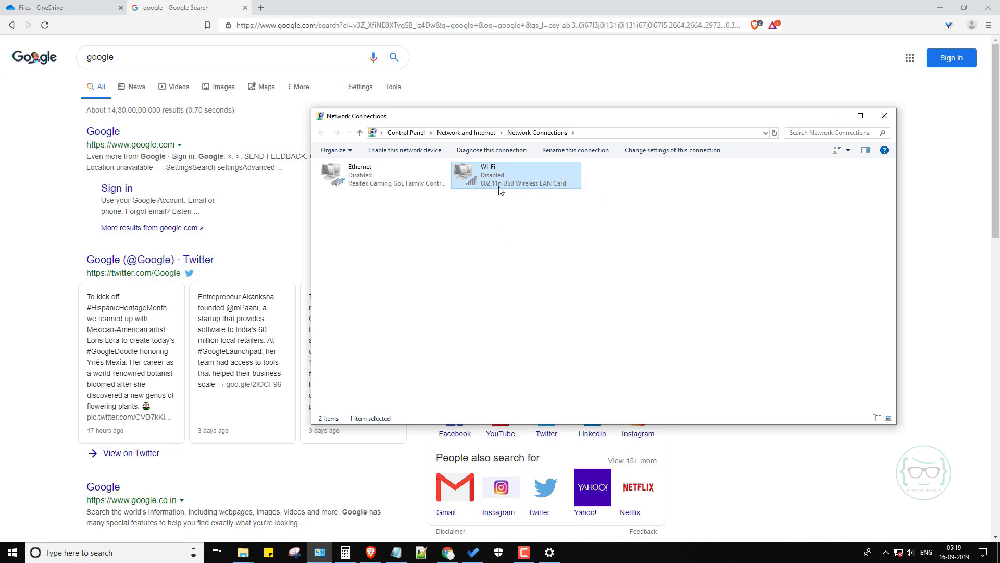
click(45, 25)
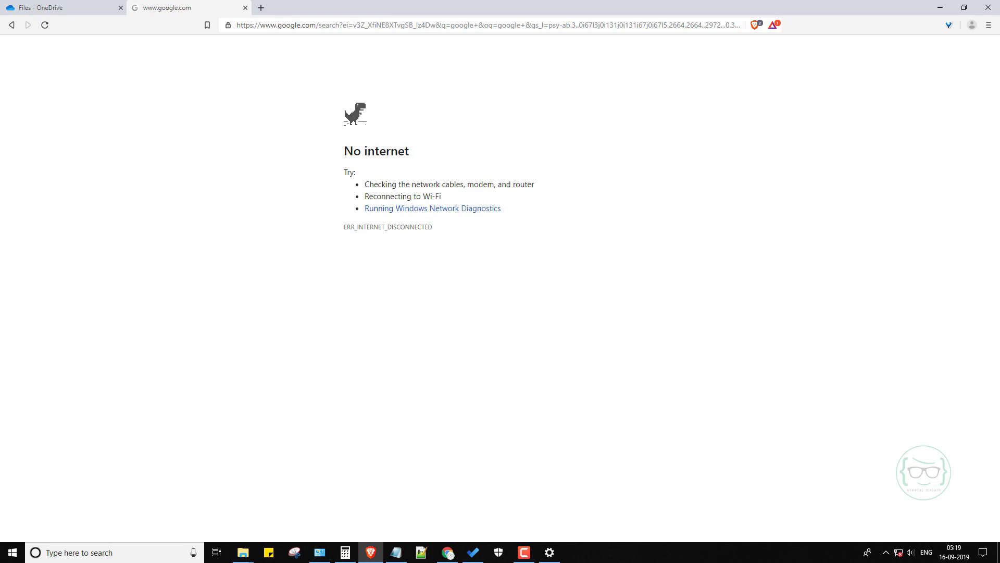
- Show the desktop with Win+D, hiding Brave's No internet page
key(super+d)
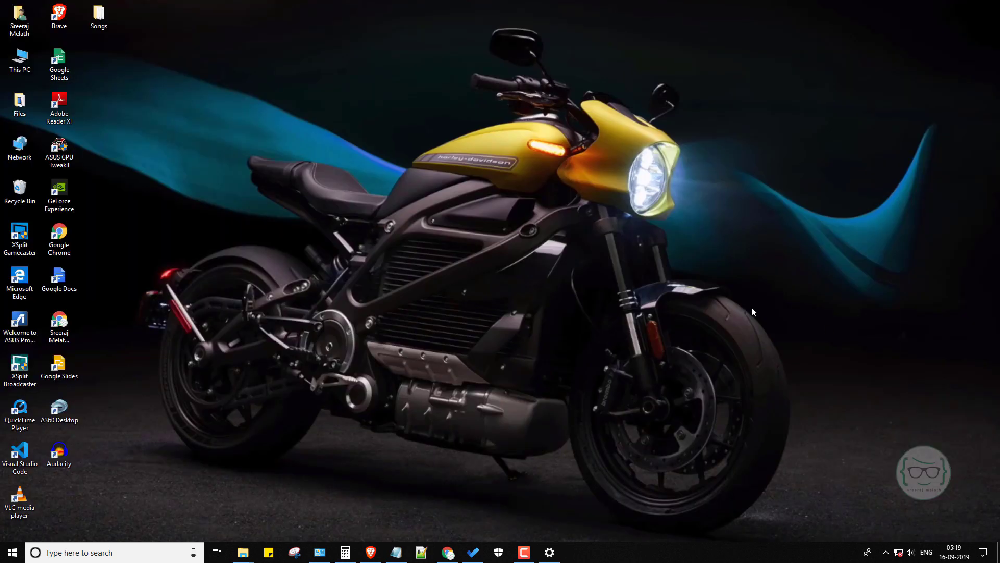